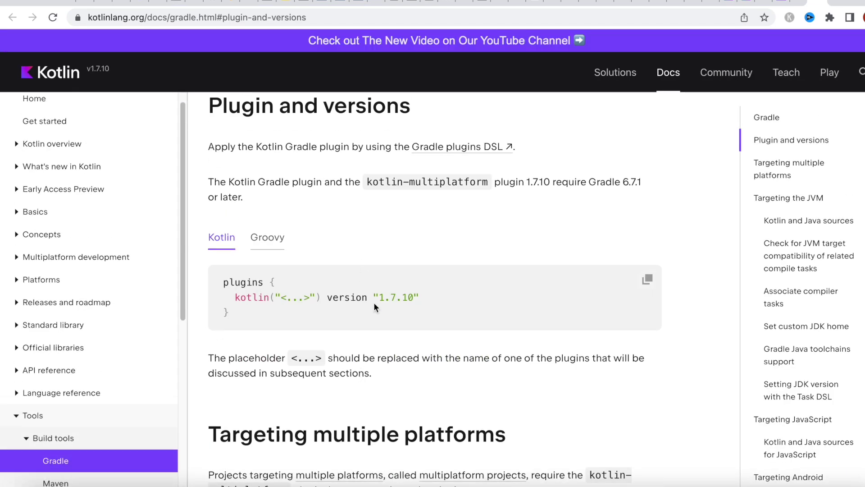
Copy version 1.7.10 from the Kotlin docs plugins code block in Chrome.
click(372, 297)
drag(372, 297, 433, 302)
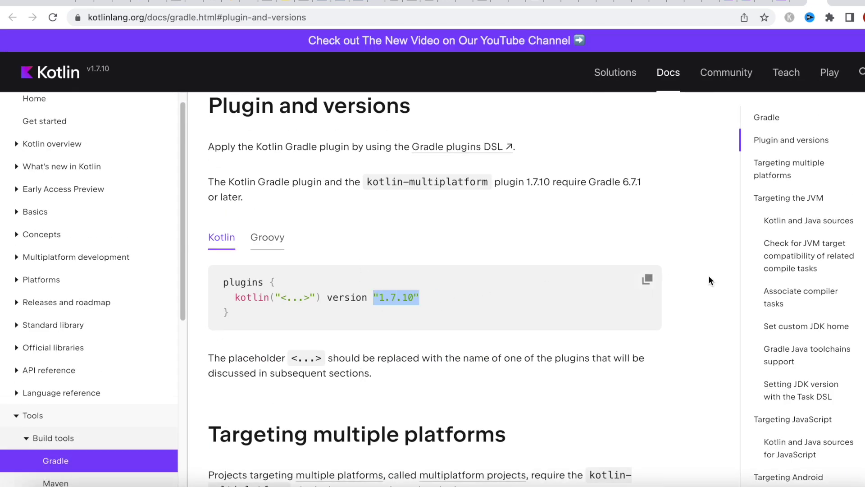
right_click(398, 298)
click(417, 328)
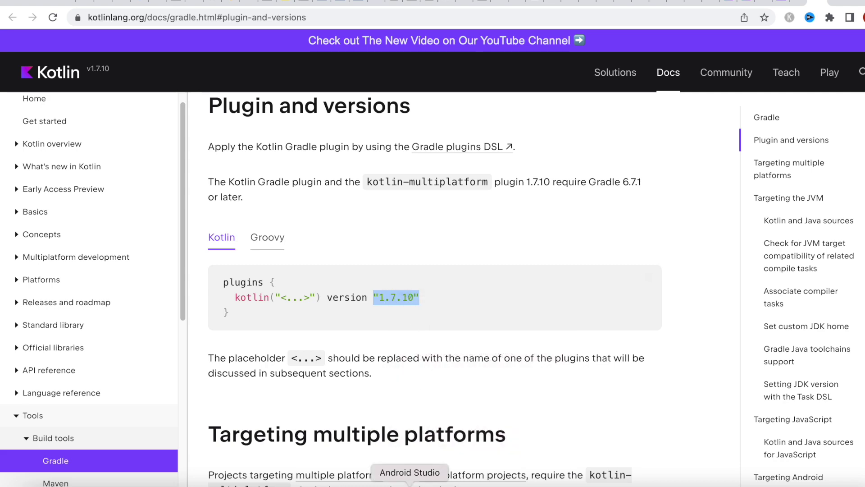
click(410, 483)
scroll(362, 419, down, 1)
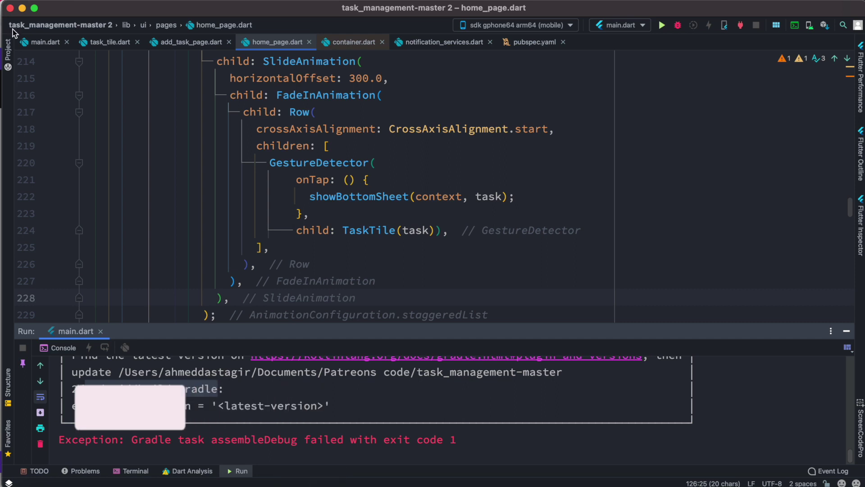
Show the Project tree, expand the android folder and open its build.gradle.
click(8, 51)
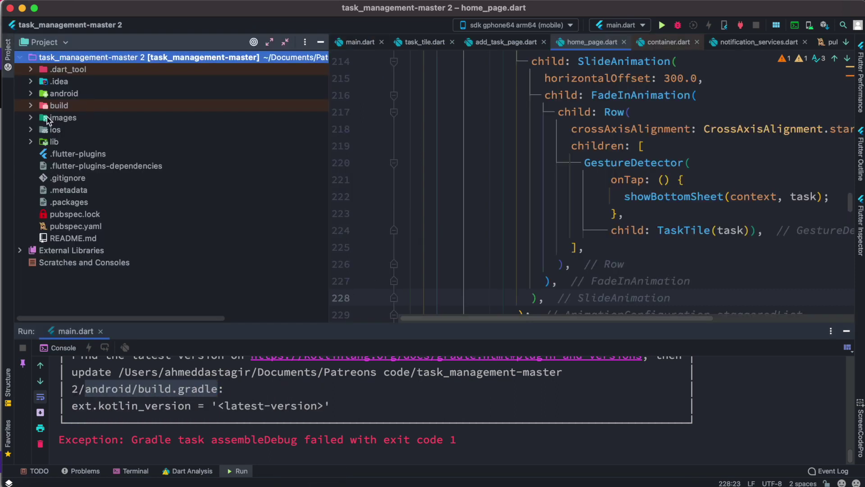
click(31, 92)
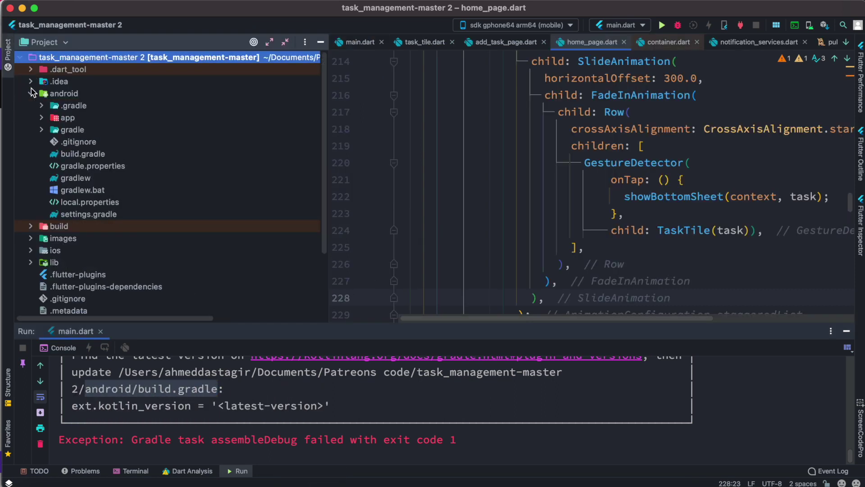
click(61, 93)
double_click(82, 154)
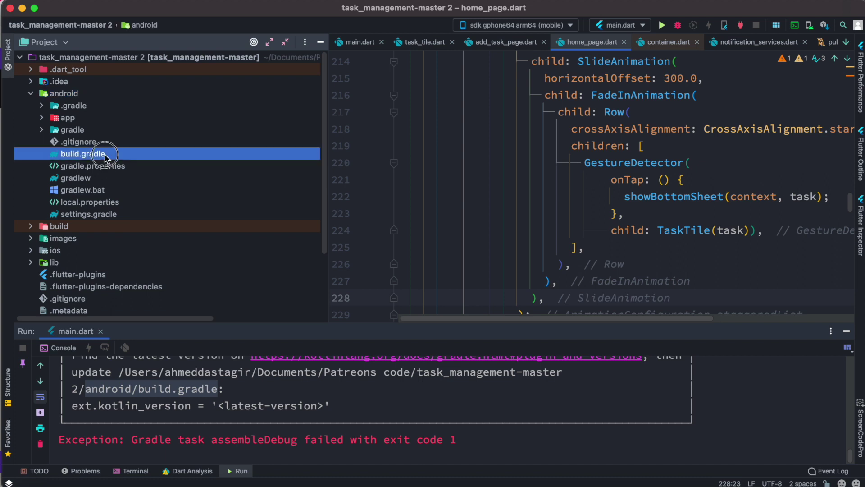
Replace Kotlin version 1.3.50 with the pasted 1.7.10 and run the app.
click(318, 43)
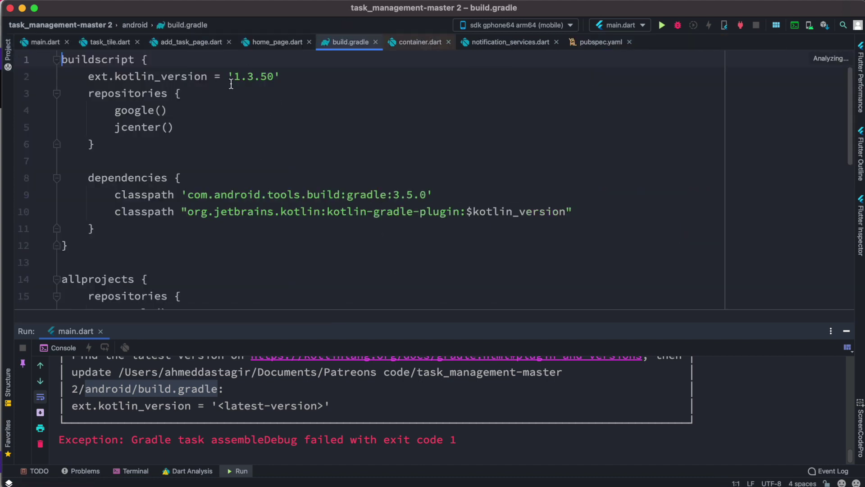
drag(229, 76, 283, 76)
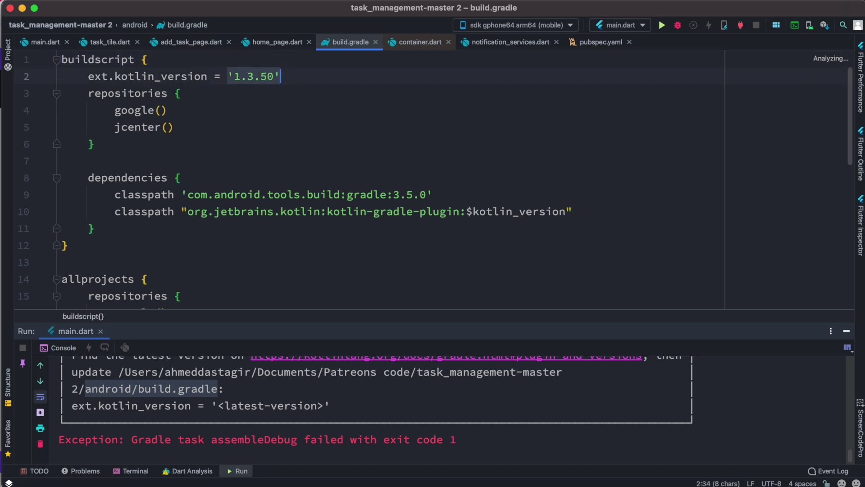
key(super+v)
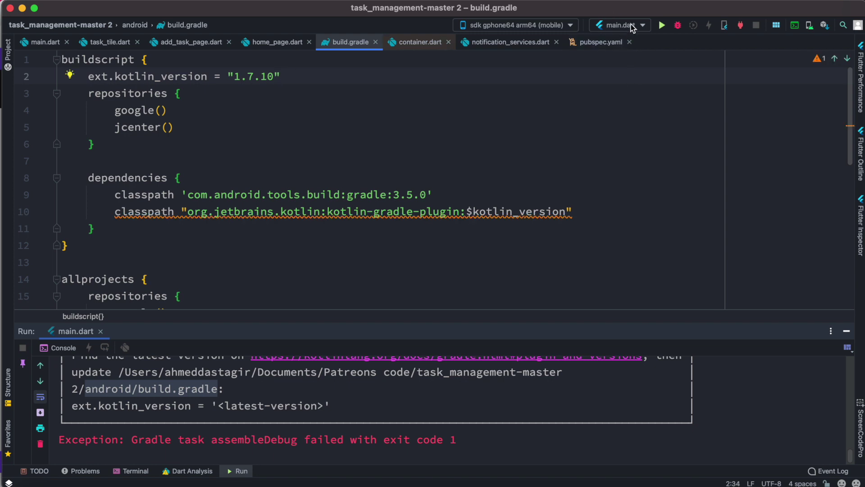
click(662, 26)
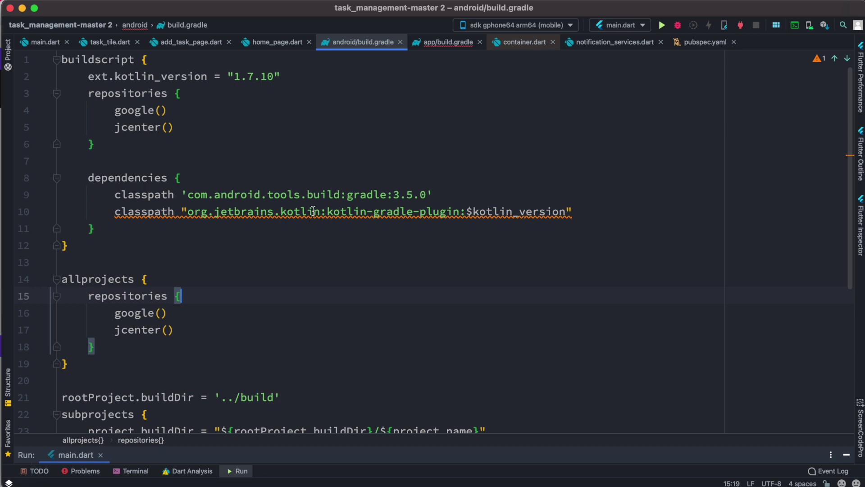
mouse_move(379, 212)
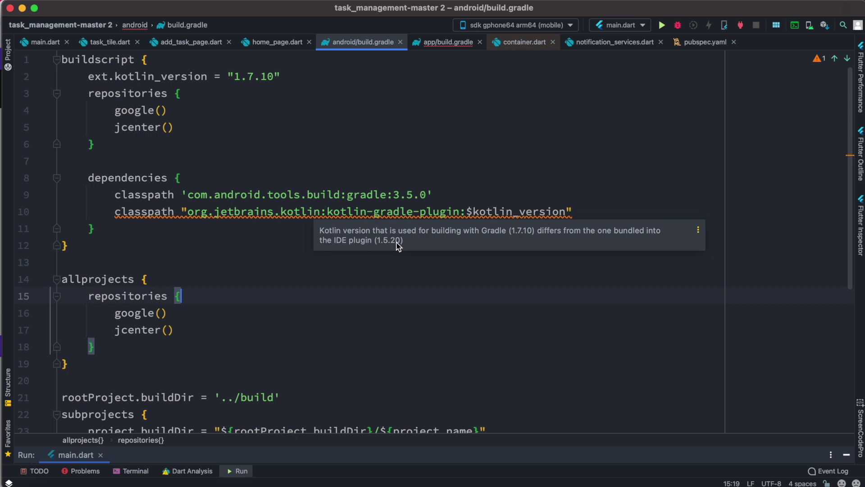
Select the ext.kotlin_version digits on line 2 to change them to 1.5.20.
drag(246, 75, 267, 76)
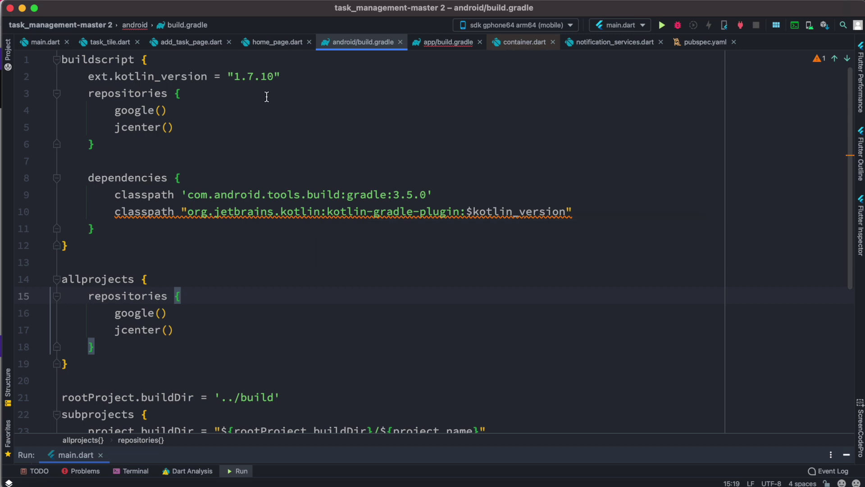
text(5.2)
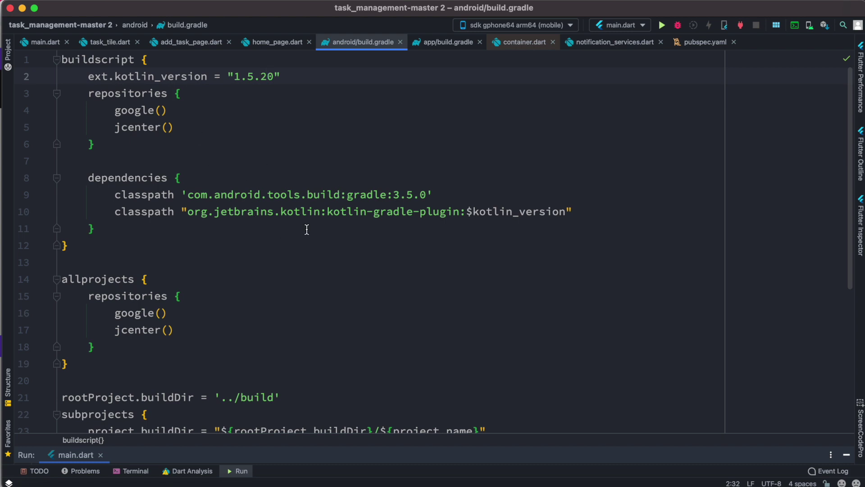
Rerun the app with Kotlin 1.5.20 and enlarge the Run console to read its output.
click(662, 25)
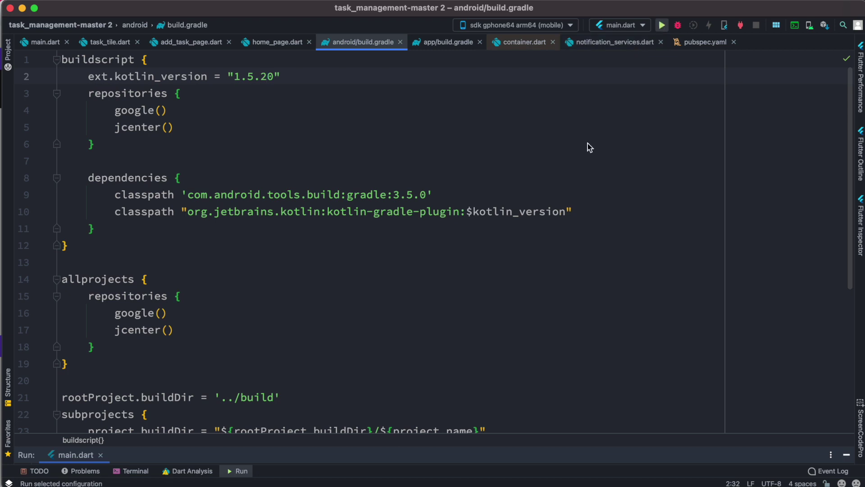
drag(281, 454, 281, 331)
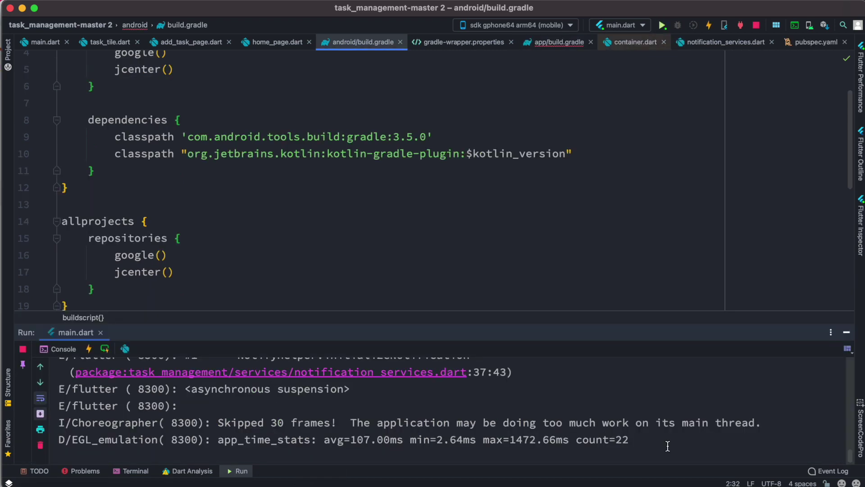
drag(669, 447, 216, 389)
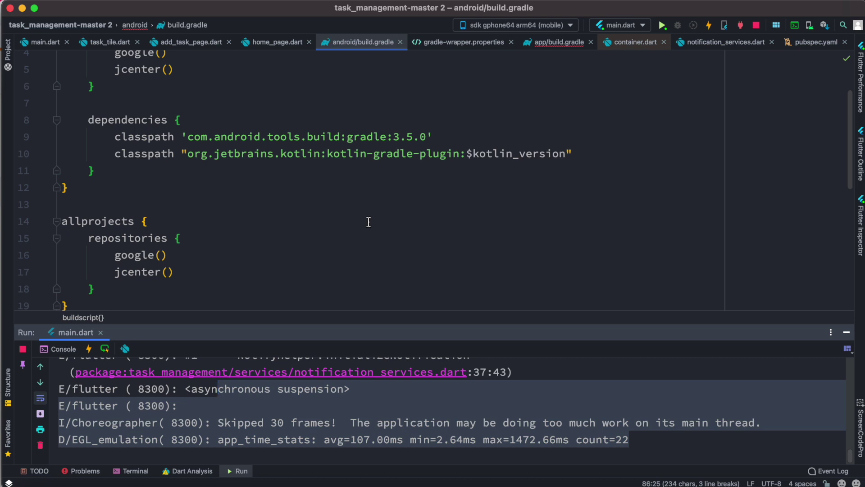
click(397, 406)
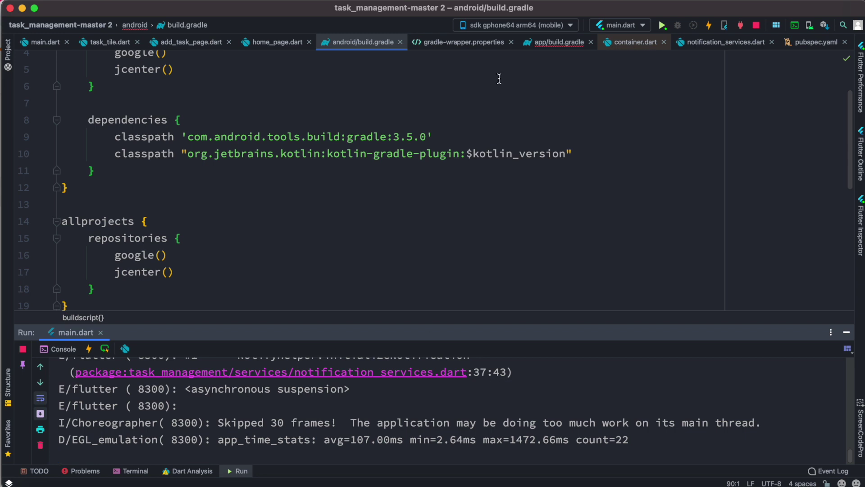
Switch to gradle-wrapper.properties and highlight the gradle-6.1.1-all.zip distribution name.
click(463, 42)
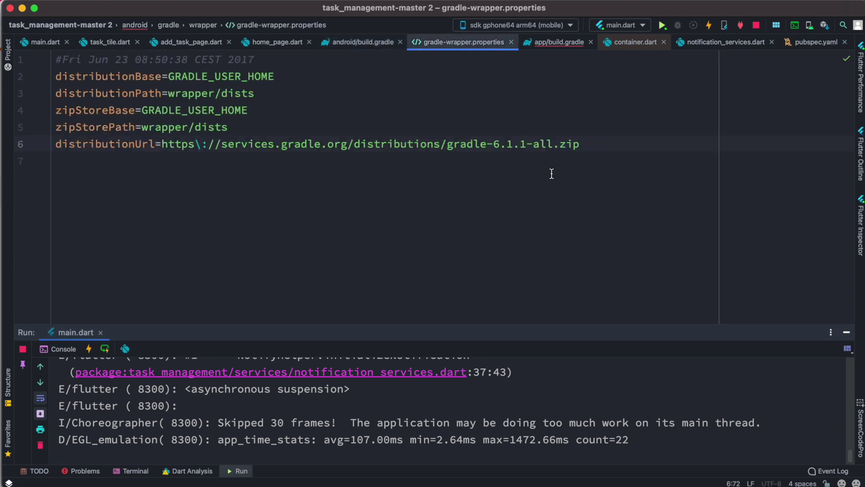
drag(583, 143, 442, 144)
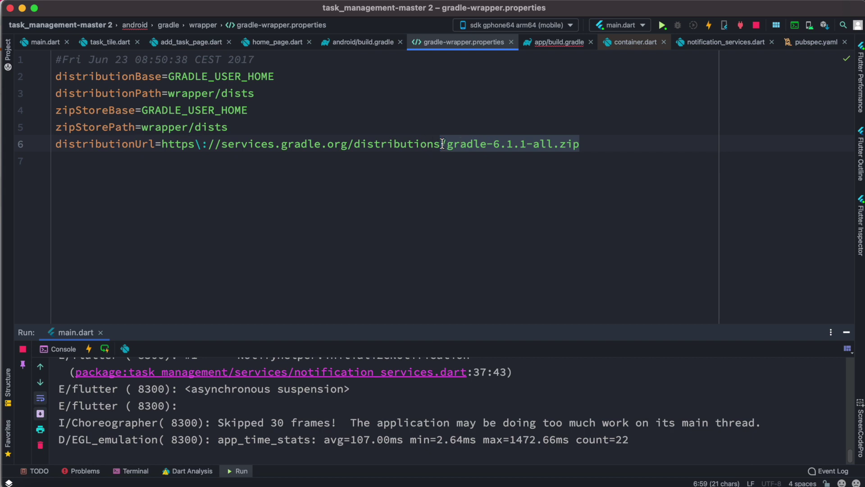